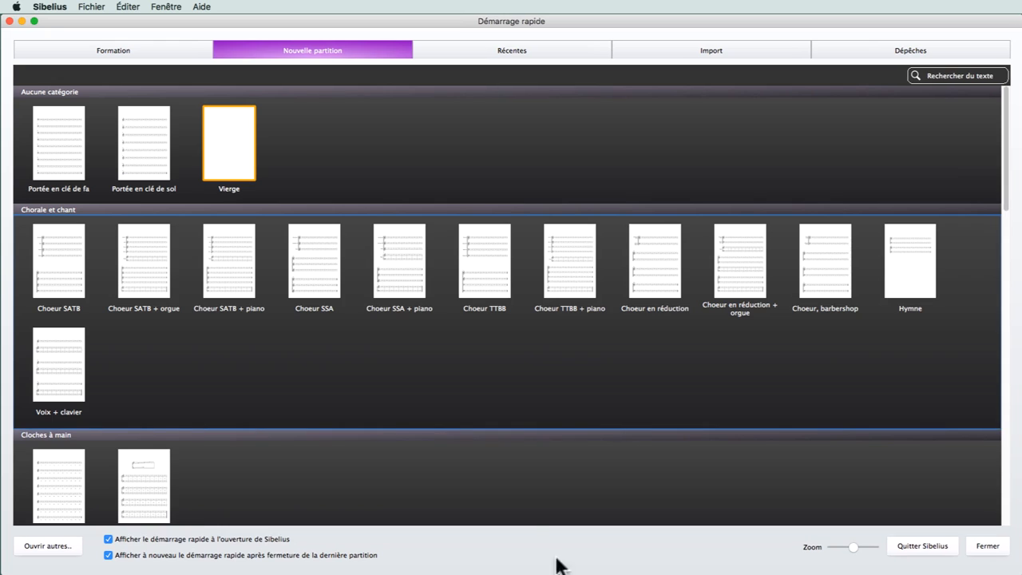
Start a new score from the Vierge template with A4 portrait pages and the (Inchangé) house style
{"action": "double_click", "coordinate": [228, 135]}
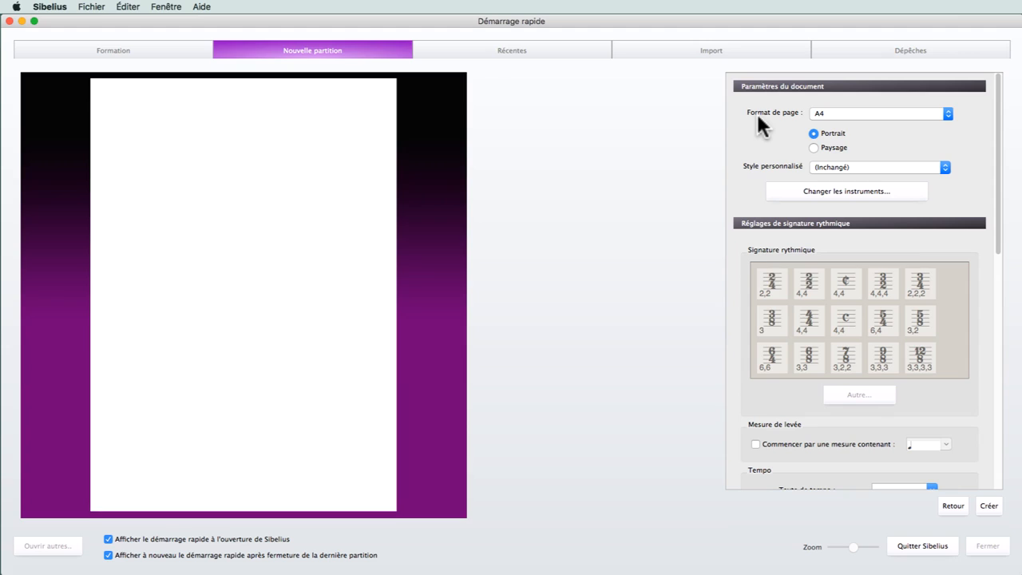
{"action": "left_click", "coordinate": [814, 147]}
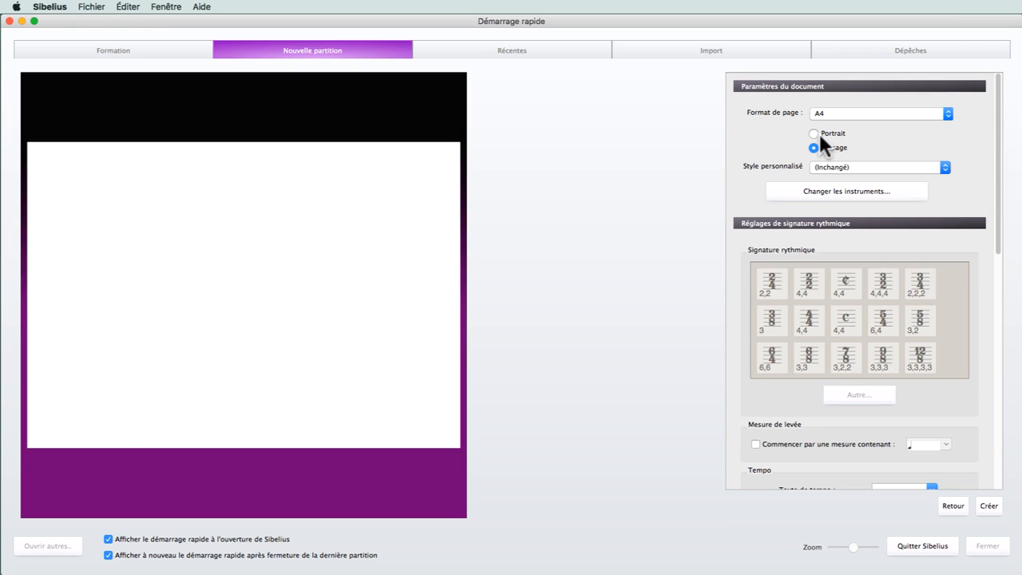
{"action": "left_click", "coordinate": [815, 134]}
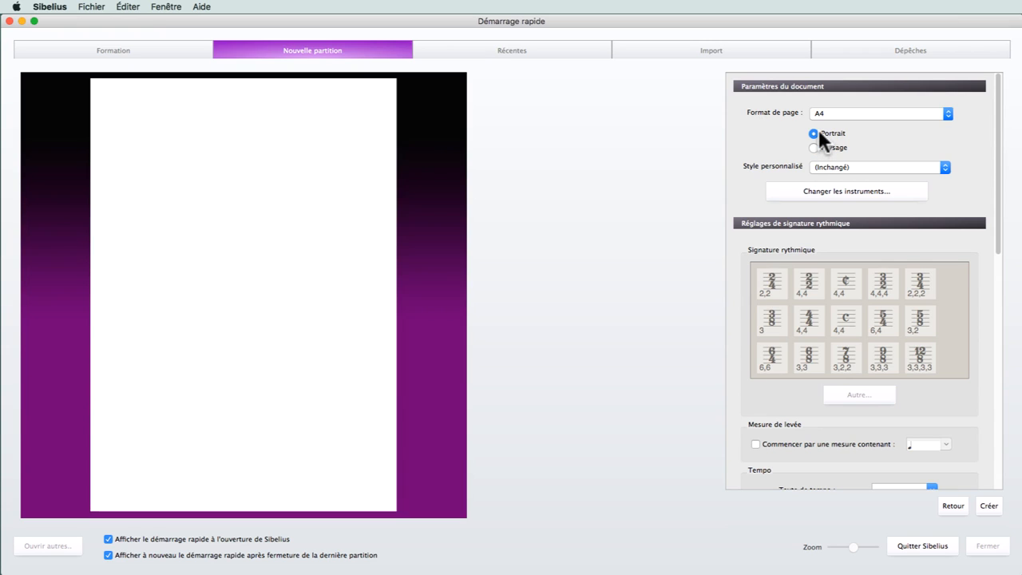
{"action": "left_click", "coordinate": [873, 113]}
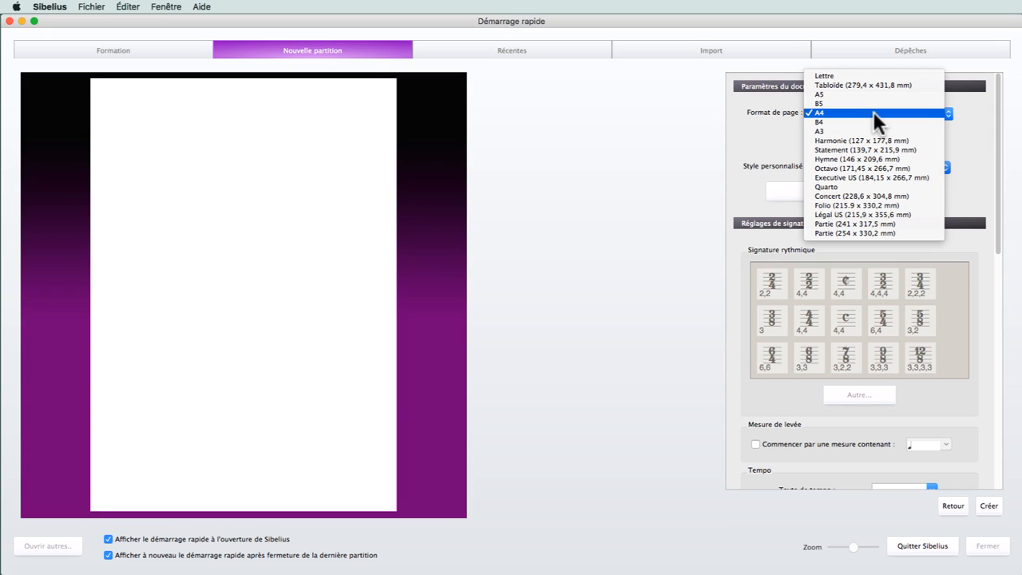
{"action": "left_click", "coordinate": [900, 112]}
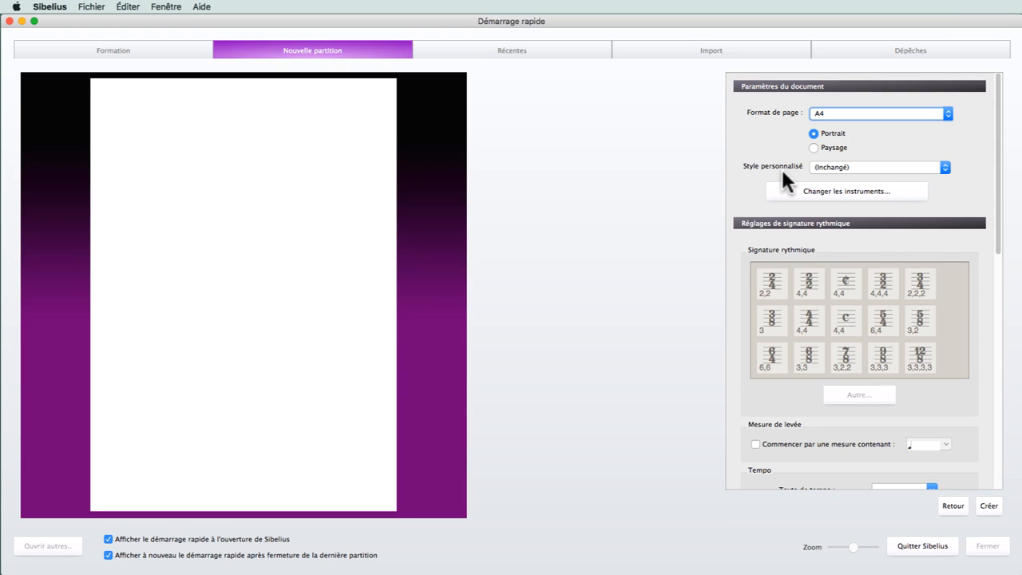
{"action": "left_click", "coordinate": [846, 165]}
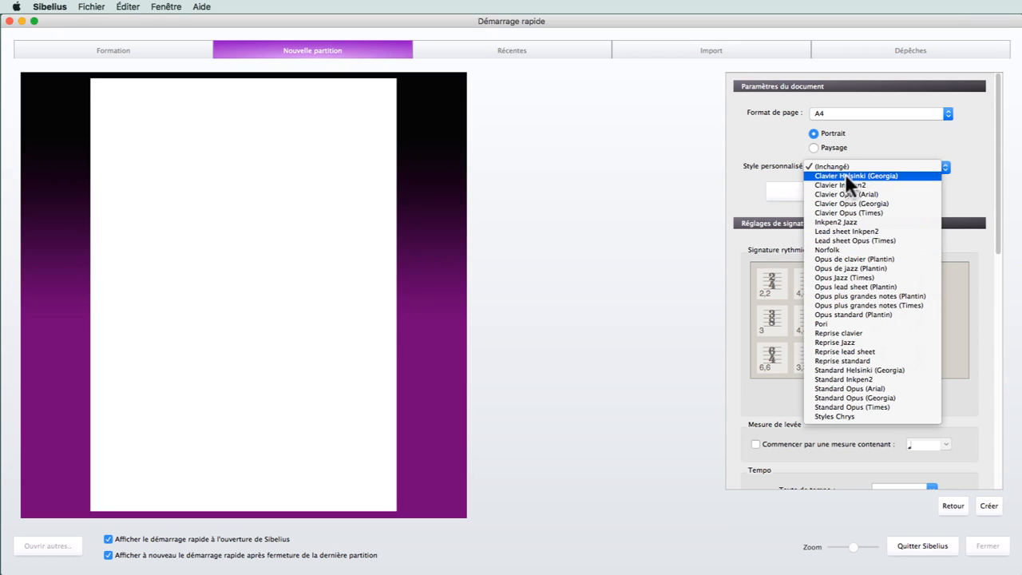
{"action": "left_click", "coordinate": [743, 173]}
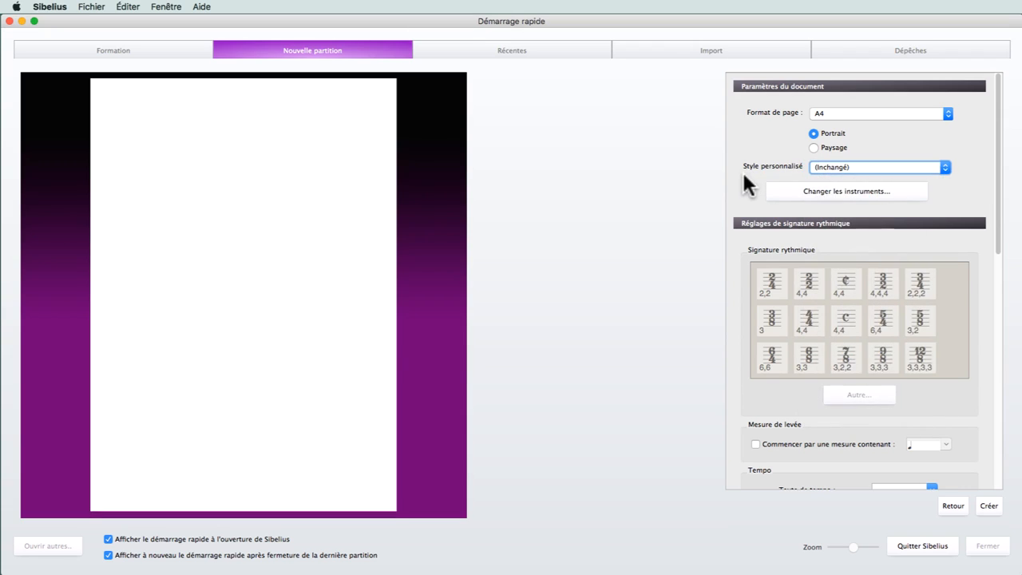
Search the instrument list for "piano" and add the Piano to the score
{"action": "left_click", "coordinate": [834, 192]}
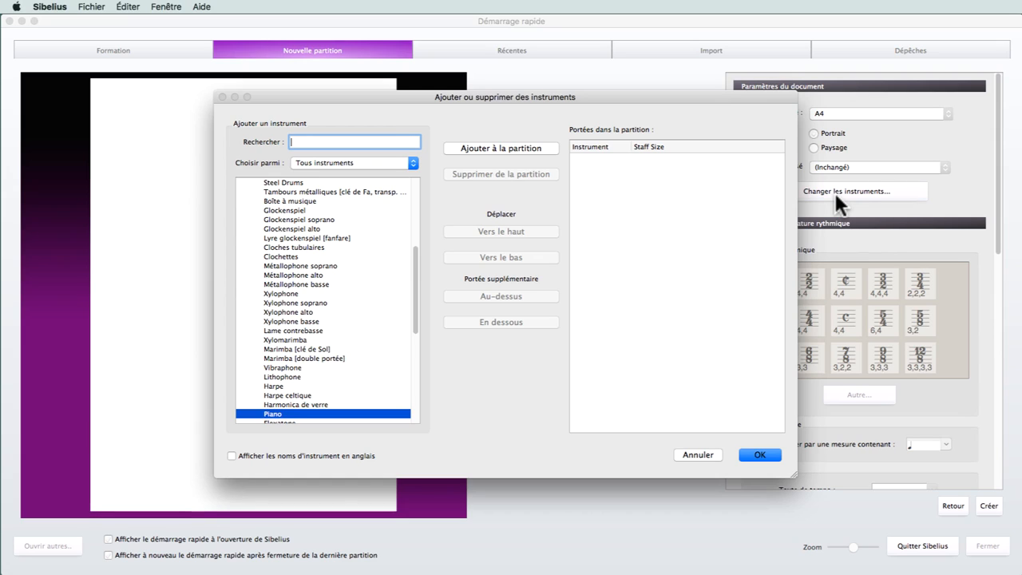
{"action": "left_click", "coordinate": [420, 256]}
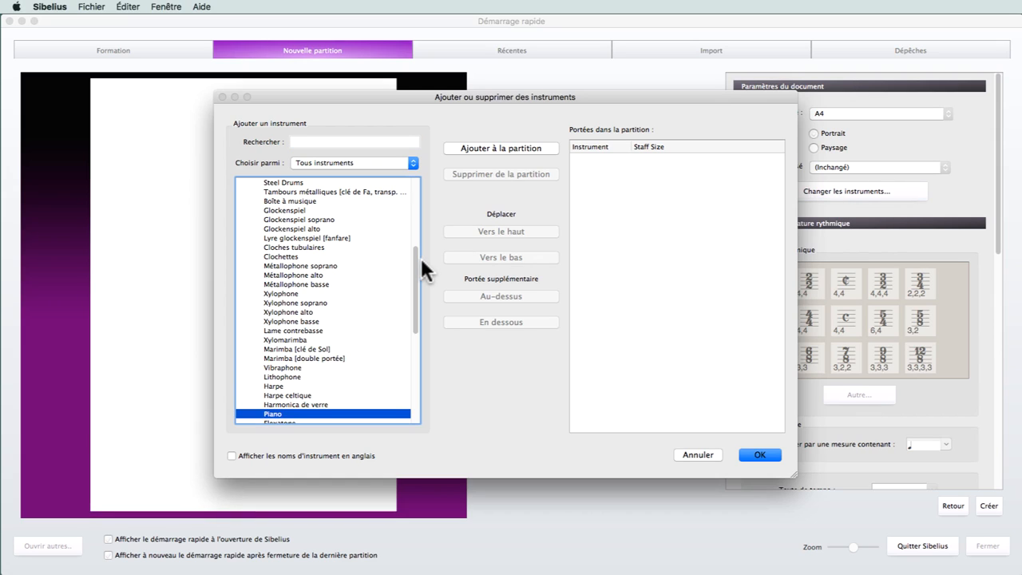
{"action": "left_click", "coordinate": [325, 141]}
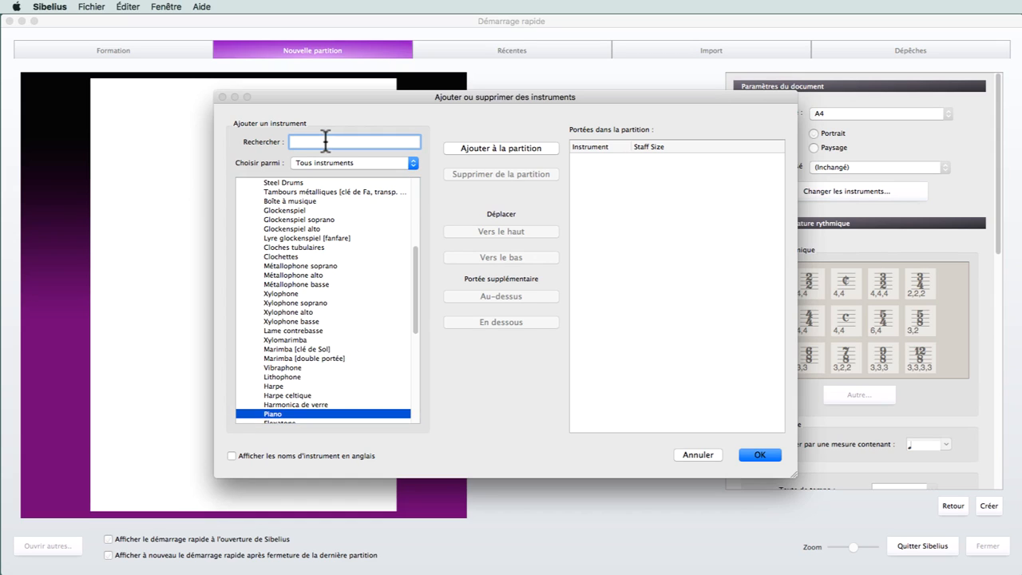
{"action": "type", "text": "piano"}
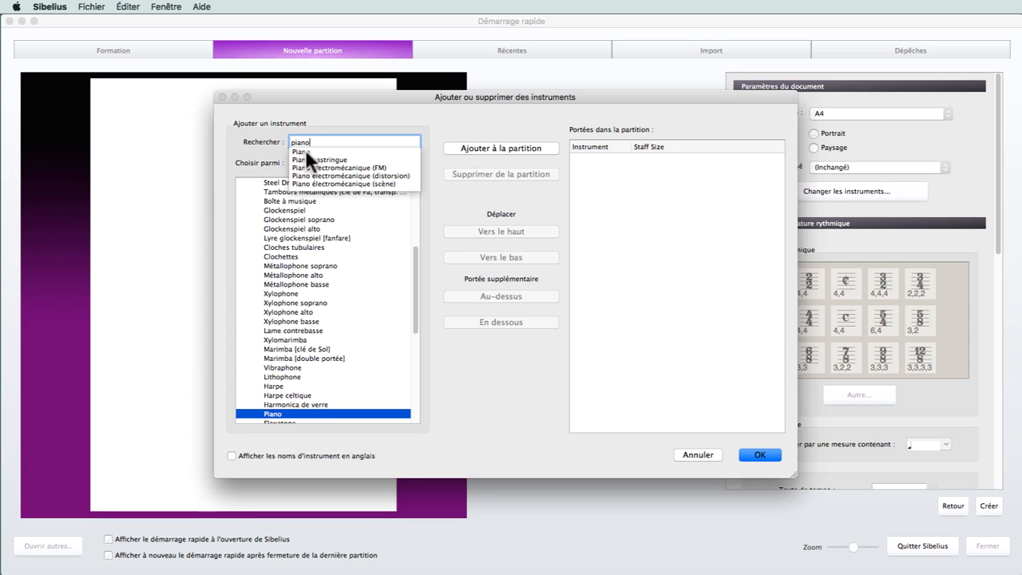
{"action": "left_click", "coordinate": [304, 150]}
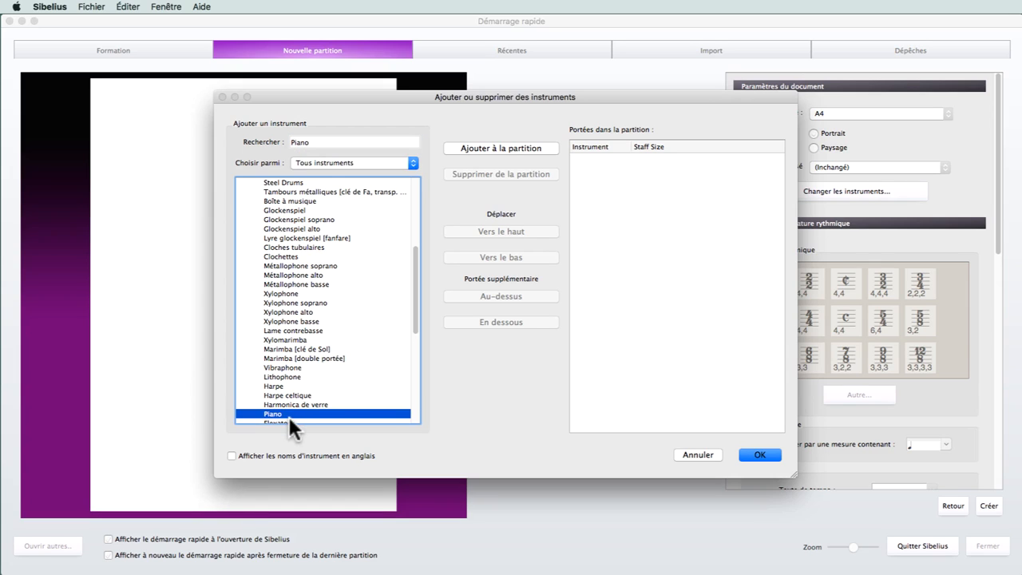
{"action": "left_click", "coordinate": [485, 148]}
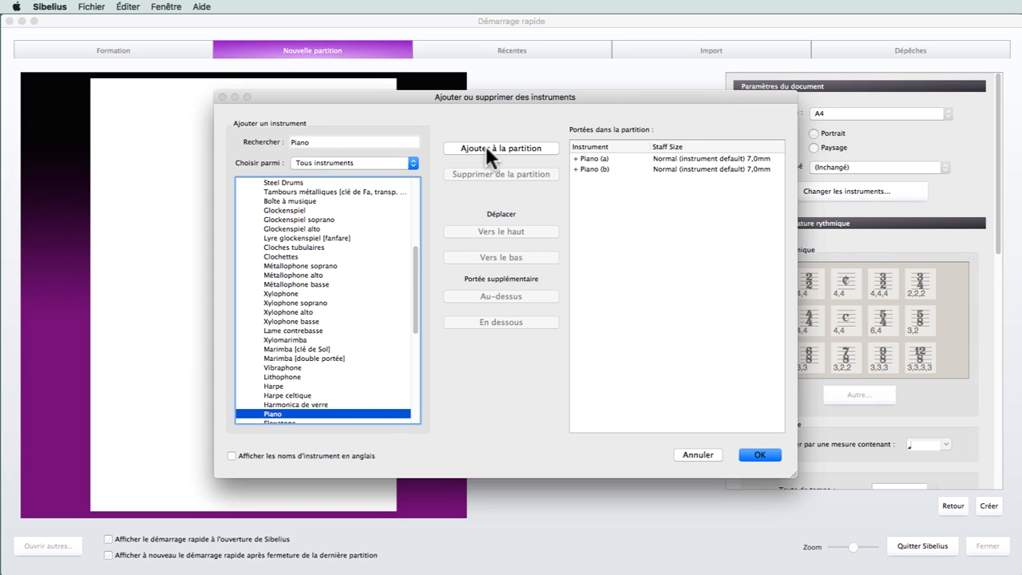
Search the instrument list for "voix" and add the Voix staff to the score
{"action": "left_click", "coordinate": [315, 142]}
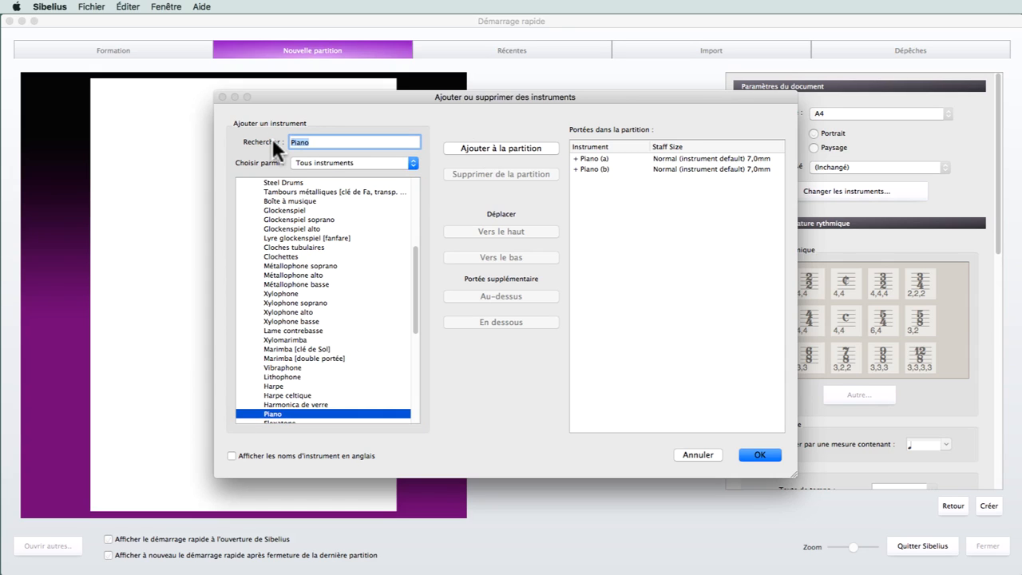
{"action": "type", "text": "voix"}
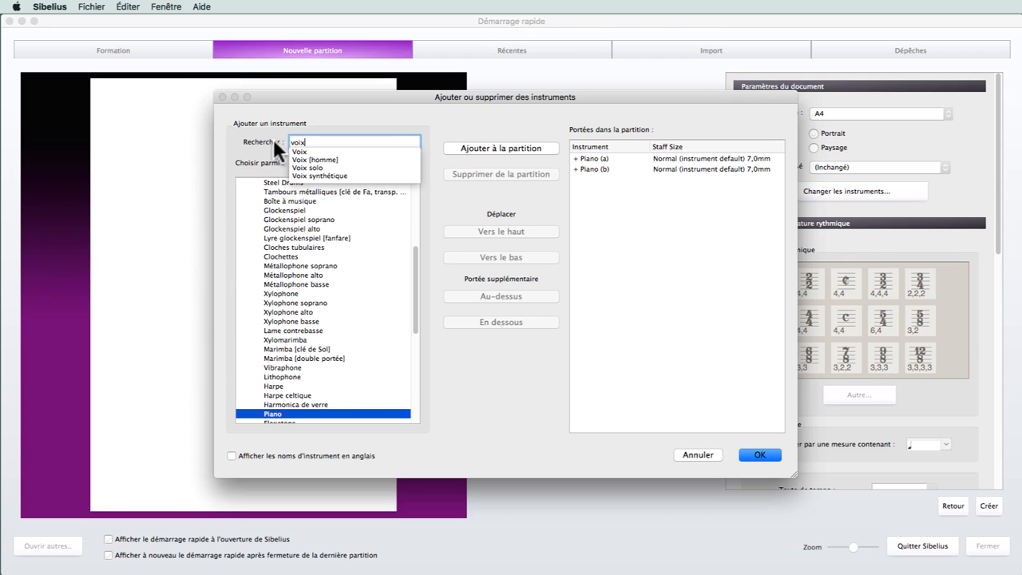
{"action": "left_click", "coordinate": [298, 151]}
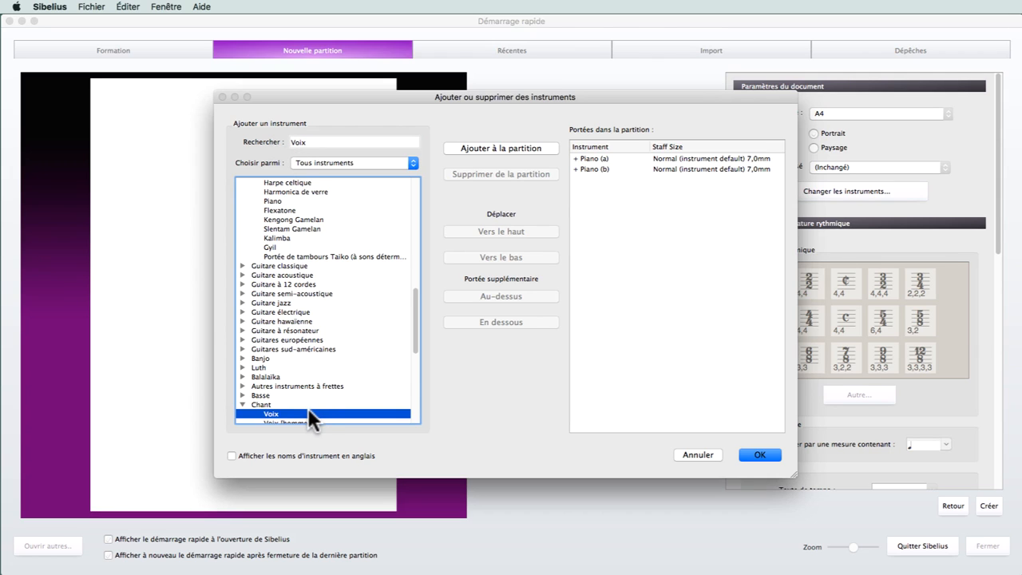
{"action": "scroll", "coordinate": [308, 407], "scroll_direction": "down", "scroll_amount": 2}
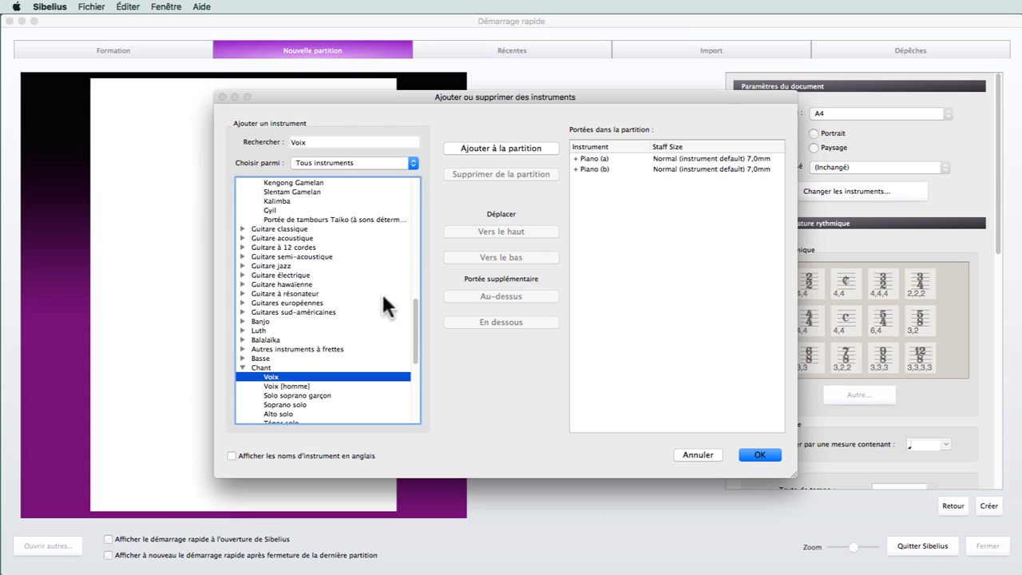
{"action": "left_click", "coordinate": [478, 144]}
Move the Voix staff above both Piano staves and accept the instrument selection
{"action": "left_click", "coordinate": [641, 176]}
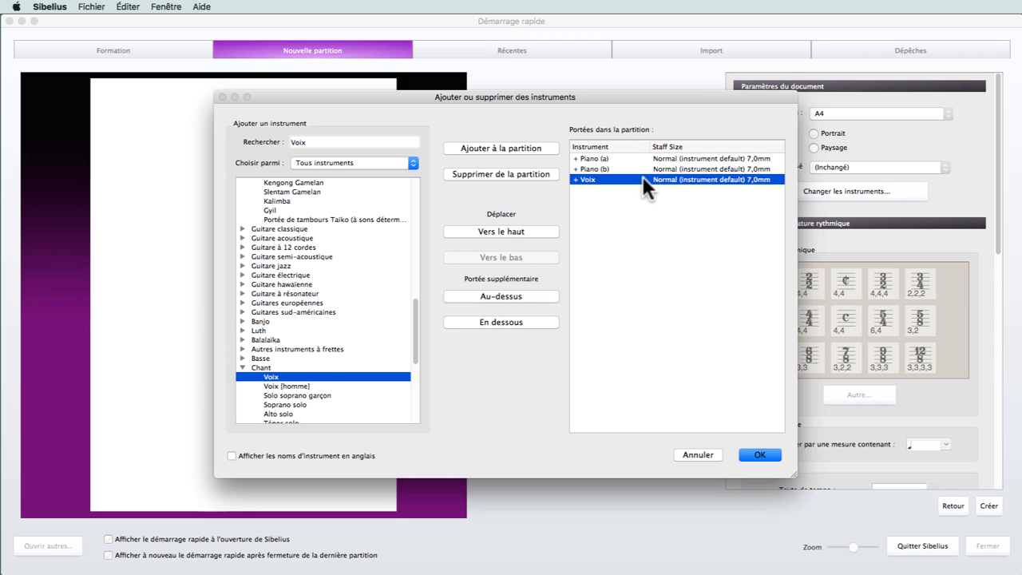
{"action": "left_click", "coordinate": [489, 227]}
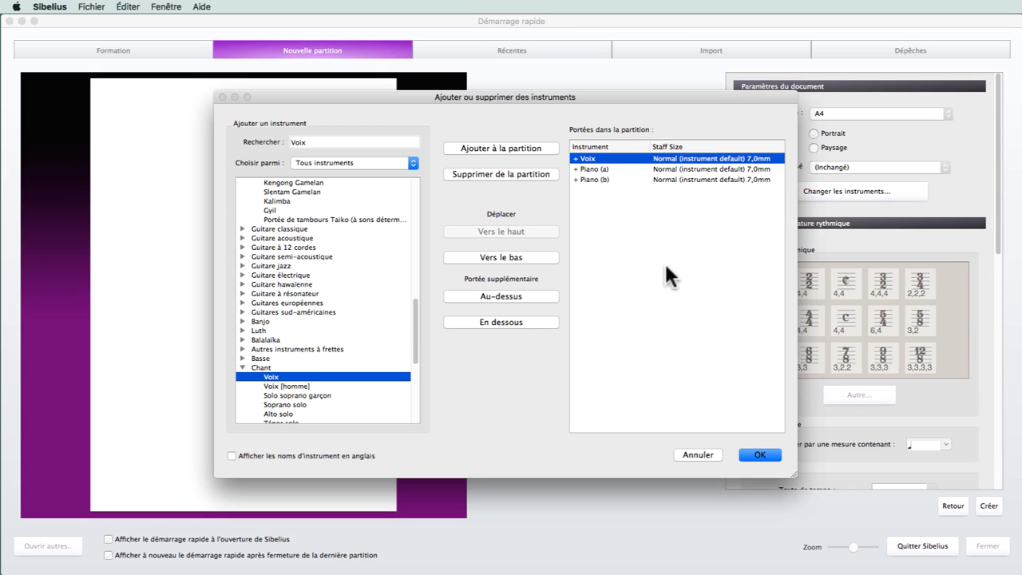
{"action": "left_click", "coordinate": [750, 452]}
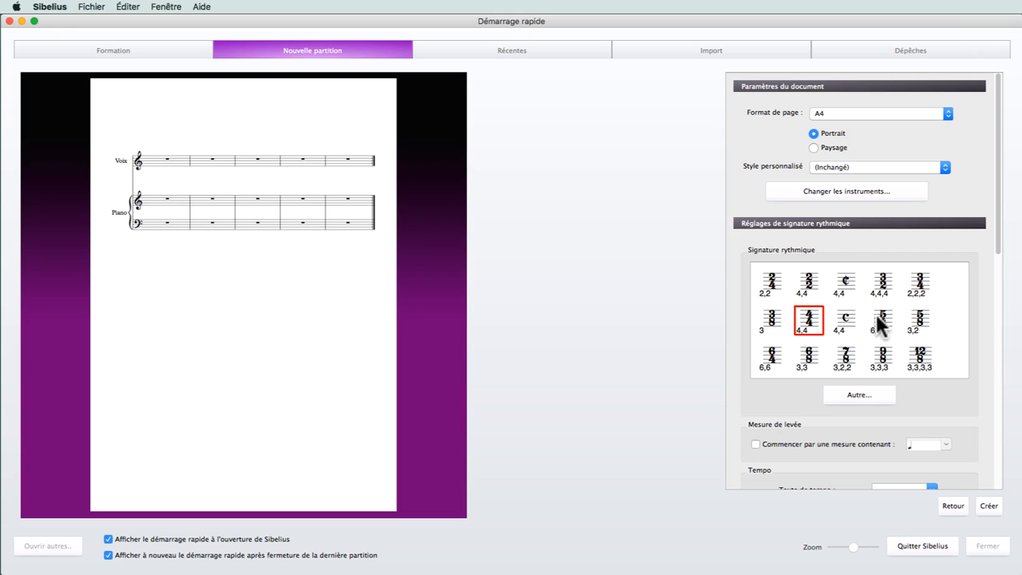
Choose the 4/4 time signature and make the score start with a quarter-note pickup bar
{"action": "scroll", "coordinate": [875, 313], "scroll_direction": "down", "scroll_amount": 4}
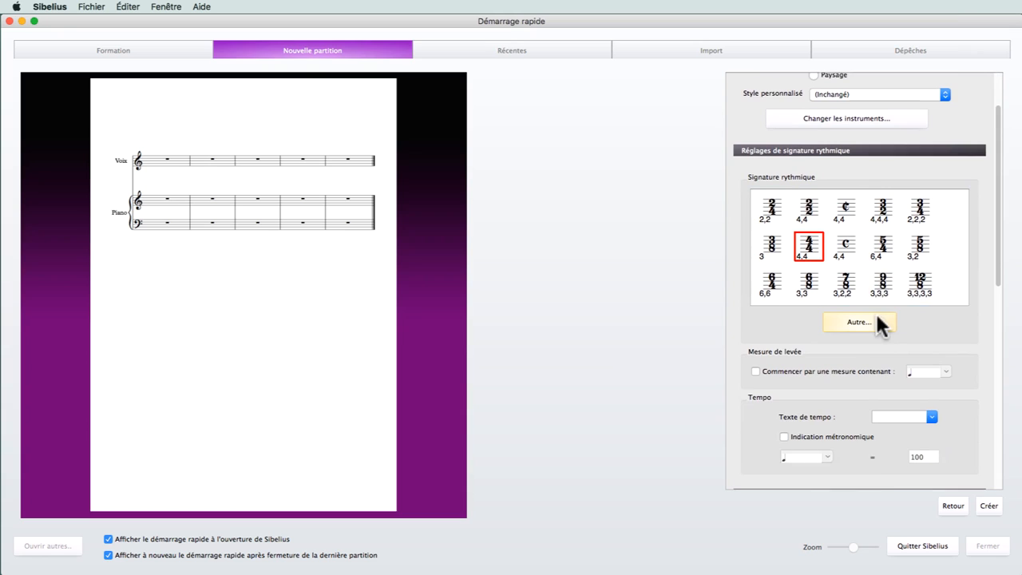
{"action": "scroll", "coordinate": [875, 311], "scroll_direction": "down", "scroll_amount": 3}
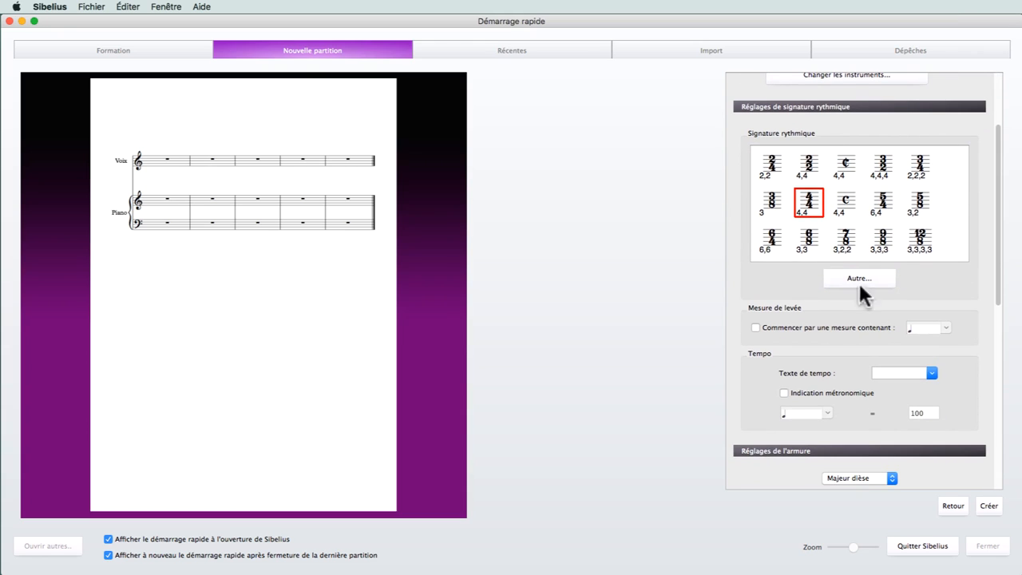
{"action": "left_click", "coordinate": [812, 201]}
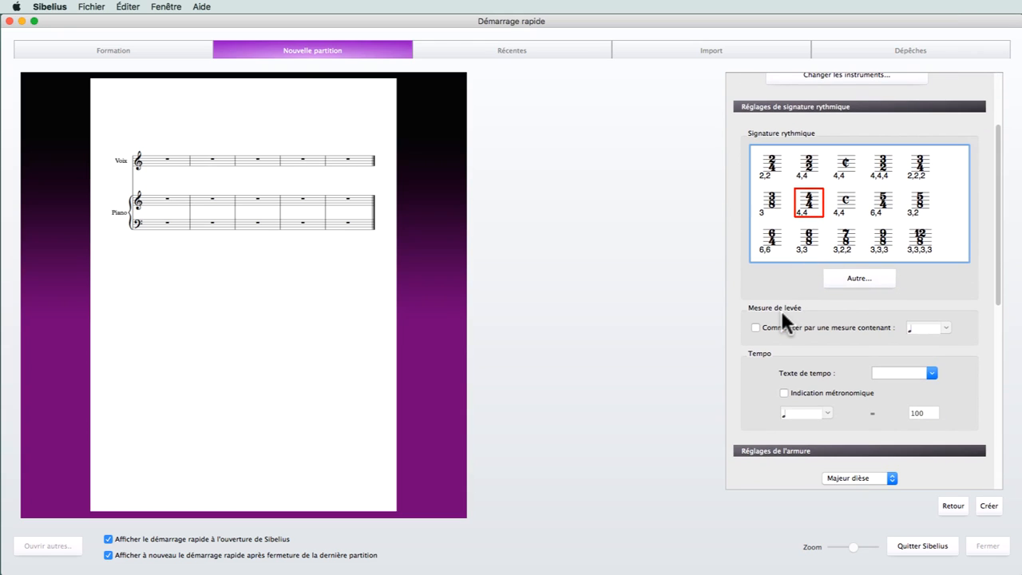
{"action": "left_click", "coordinate": [755, 327]}
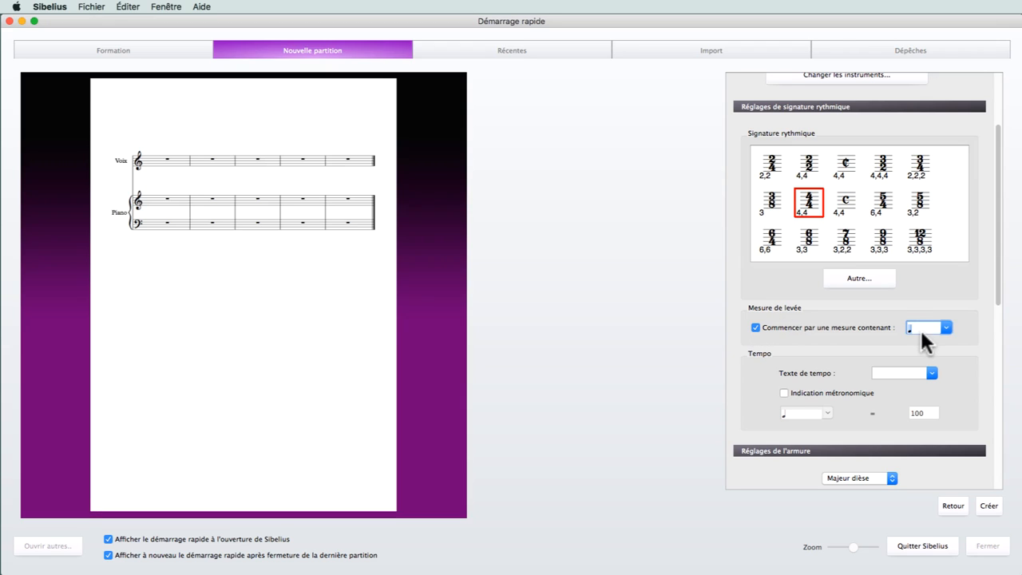
{"action": "left_click", "coordinate": [946, 326]}
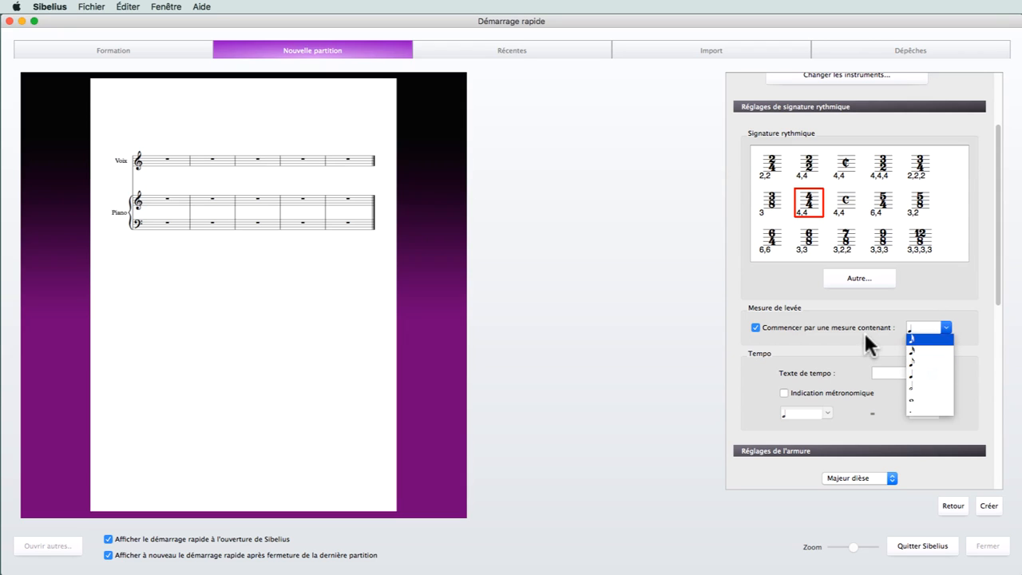
{"action": "key", "text": "Return"}
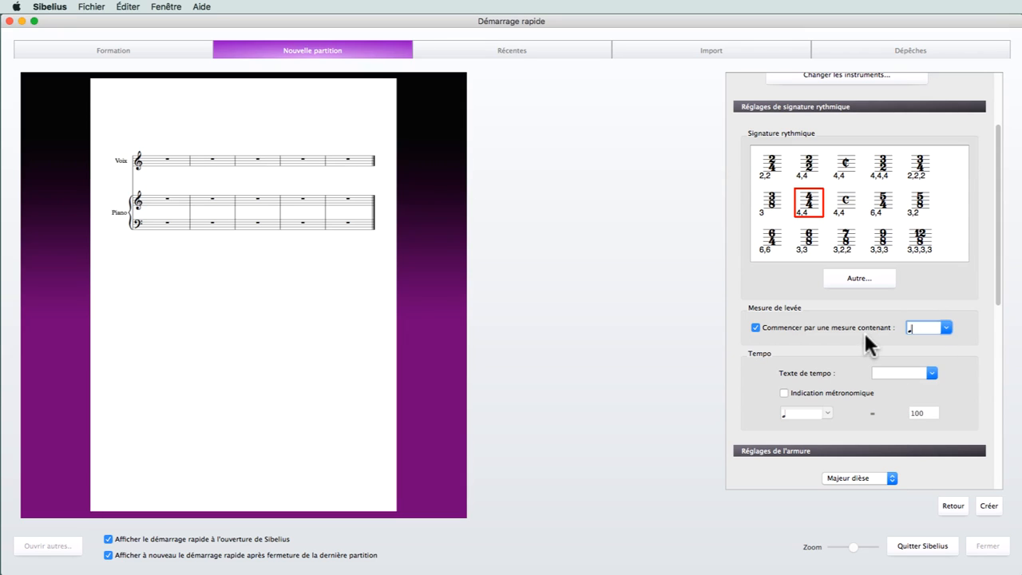
Set the tempo text to Moderato and enable a metronome mark of quarter note = 120
{"action": "left_click", "coordinate": [932, 372]}
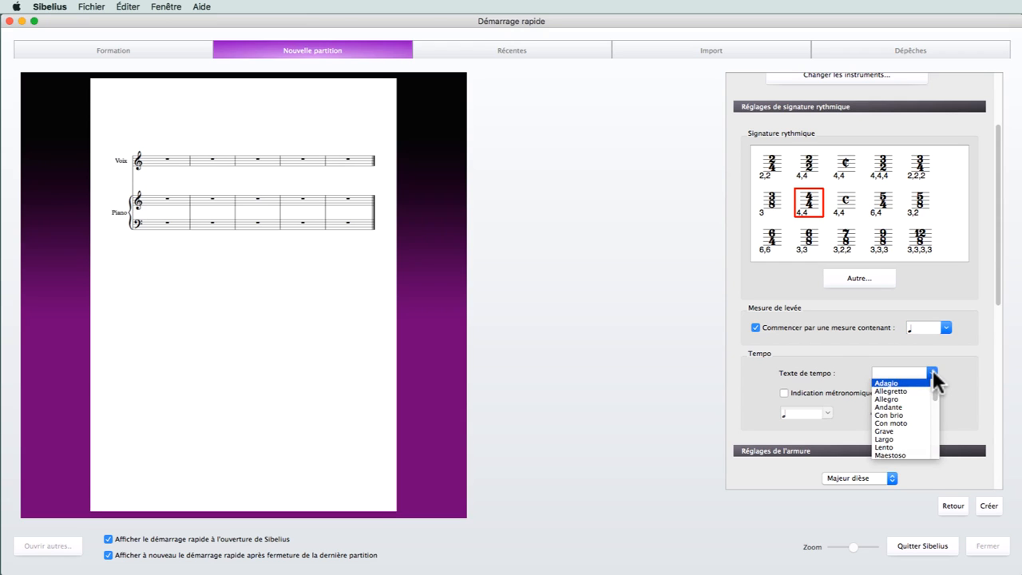
{"action": "scroll", "coordinate": [908, 410], "scroll_direction": "down", "scroll_amount": 2}
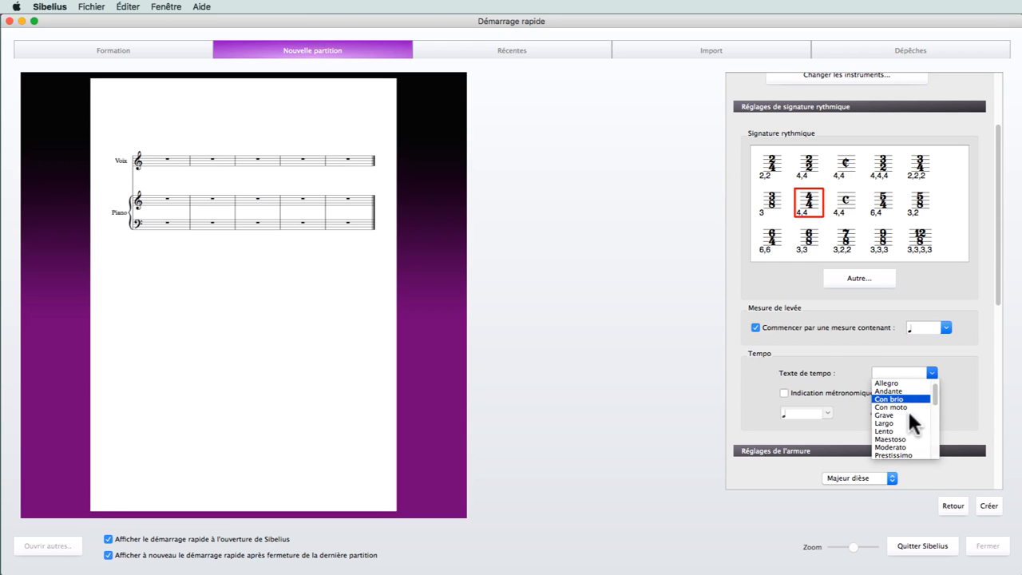
{"action": "left_click", "coordinate": [890, 447]}
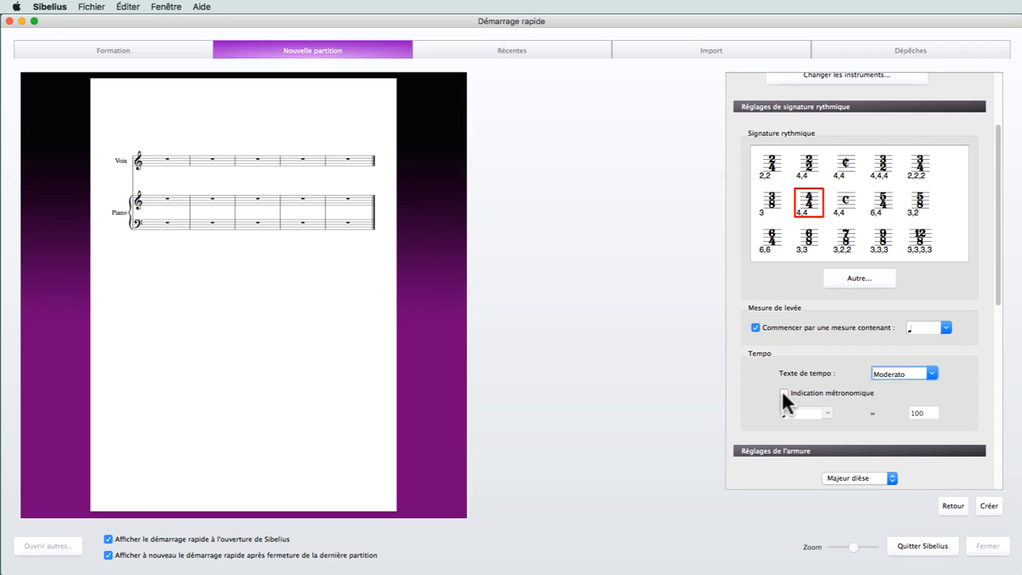
{"action": "left_click", "coordinate": [783, 392]}
{"action": "double_click", "coordinate": [915, 412]}
{"action": "type", "text": "120"}
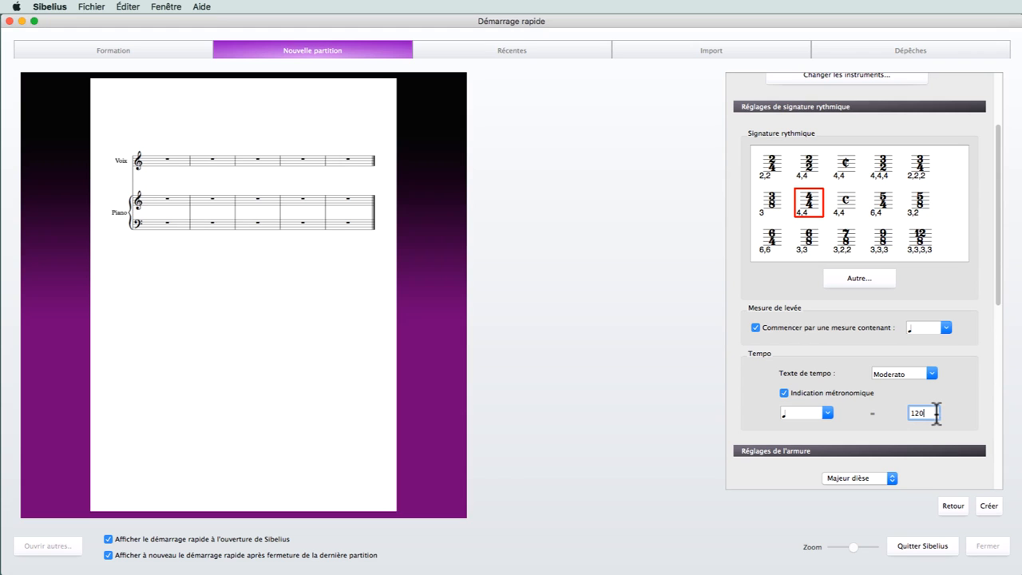
{"action": "key", "text": "Tab"}
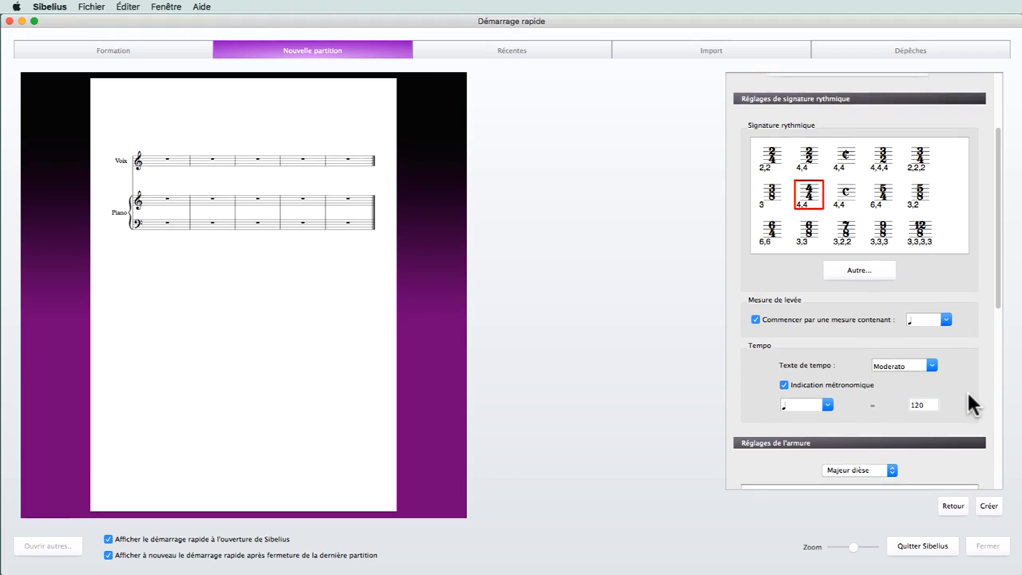
Choose the Sol majeur key signature and title the score "Ma chanson"
{"action": "scroll", "coordinate": [968, 393], "scroll_direction": "down", "scroll_amount": 2}
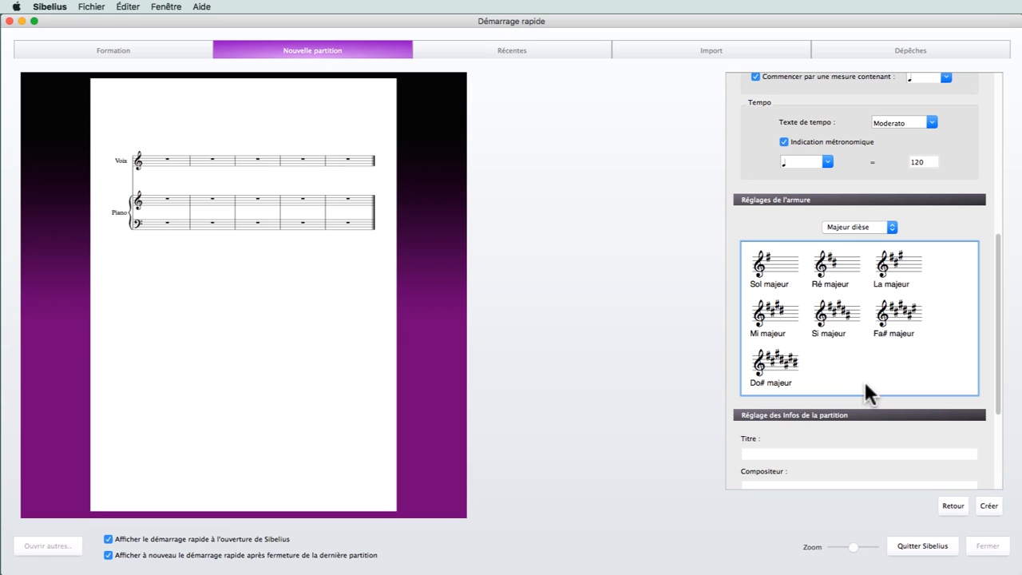
{"action": "left_click", "coordinate": [790, 272]}
{"action": "scroll", "coordinate": [798, 276], "scroll_direction": "down", "scroll_amount": 5}
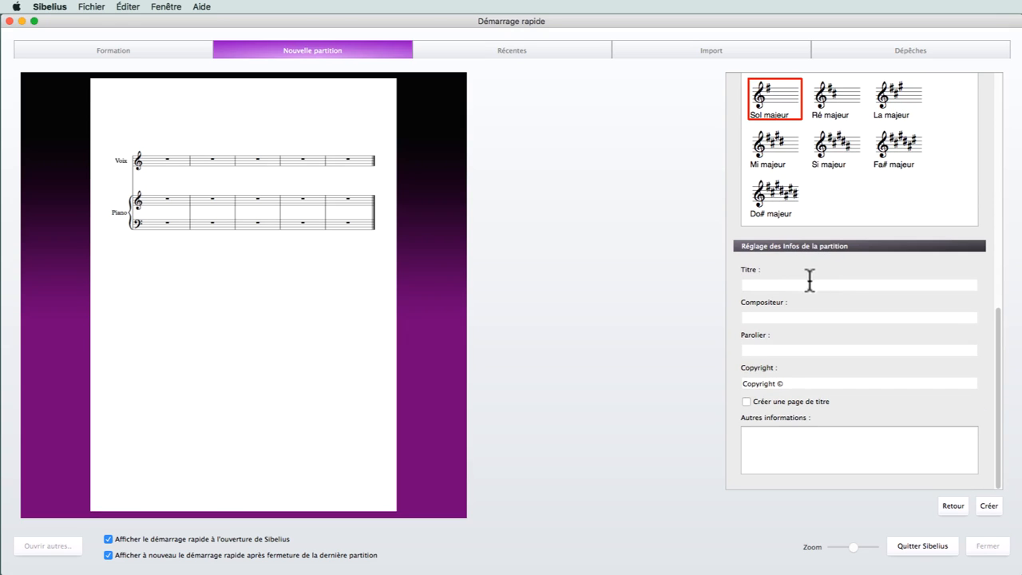
{"action": "left_click", "coordinate": [854, 285]}
{"action": "type", "text": "M"}
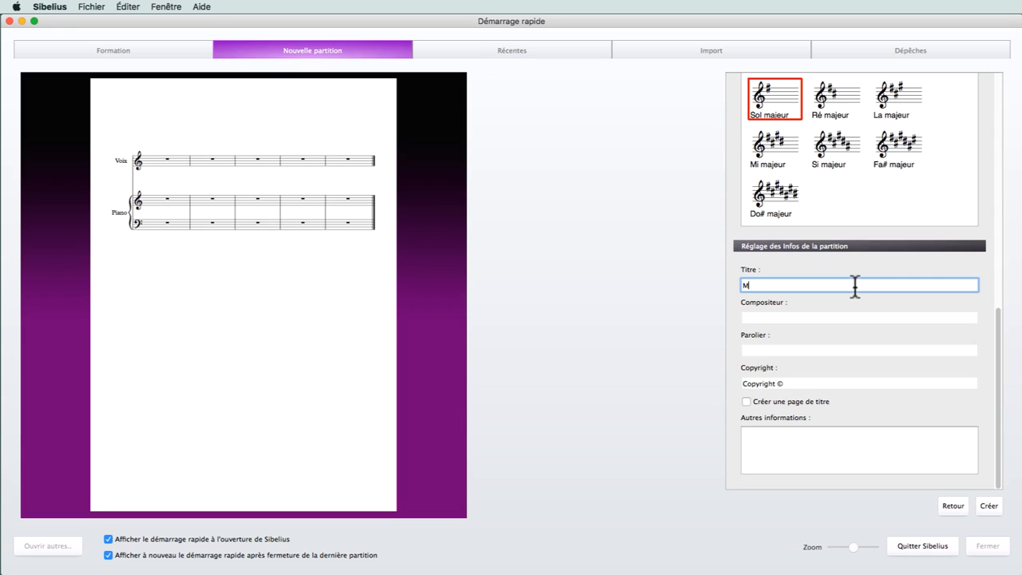
{"action": "type", "text": "achanson"}
{"action": "left_click", "coordinate": [753, 286]}
Create the score, leaving the composer and lyricist blank, the default copyright text and no title page
{"action": "left_click", "coordinate": [784, 317]}
{"action": "left_click", "coordinate": [795, 350]}
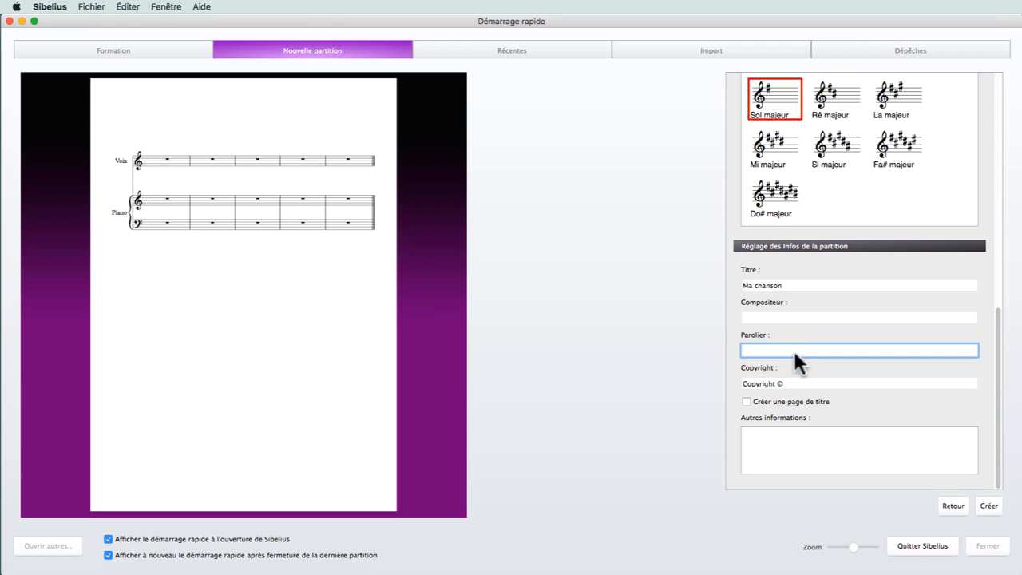
{"action": "left_click", "coordinate": [799, 383]}
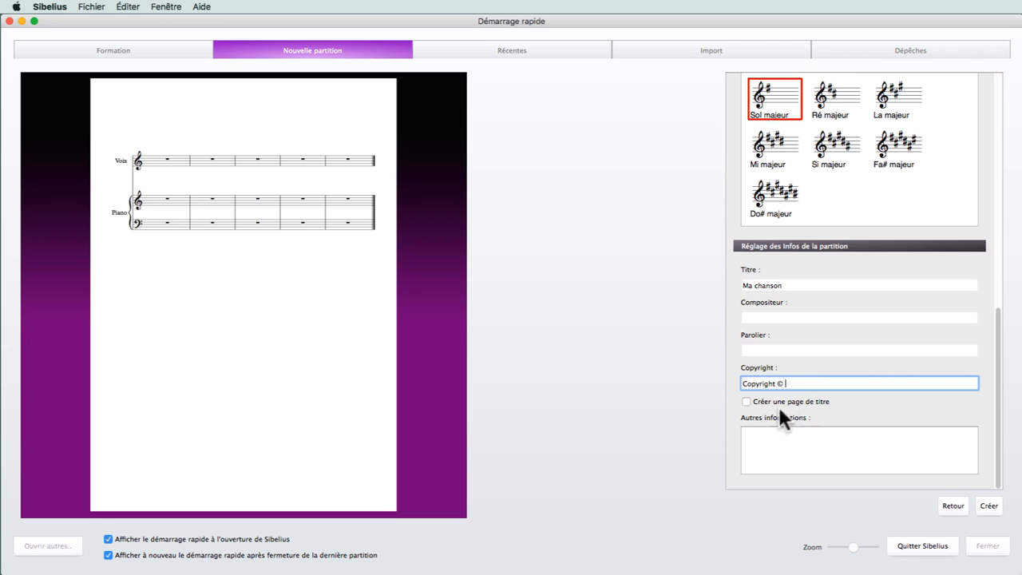
{"action": "left_click", "coordinate": [757, 407]}
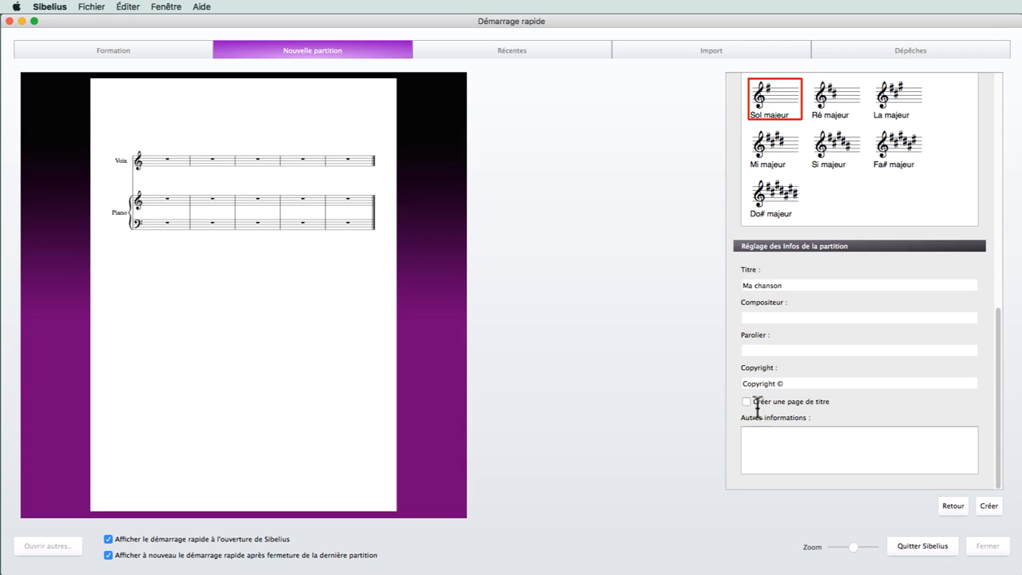
{"action": "left_click", "coordinate": [989, 506]}
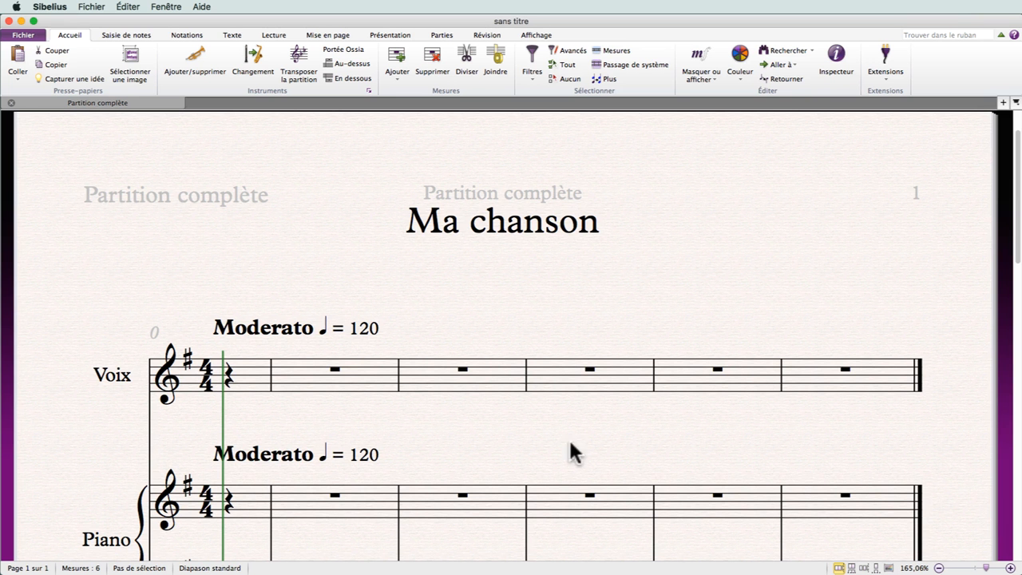
{"action": "left_click_drag", "start_coordinate": [553, 435], "coordinate": [547, 355]}
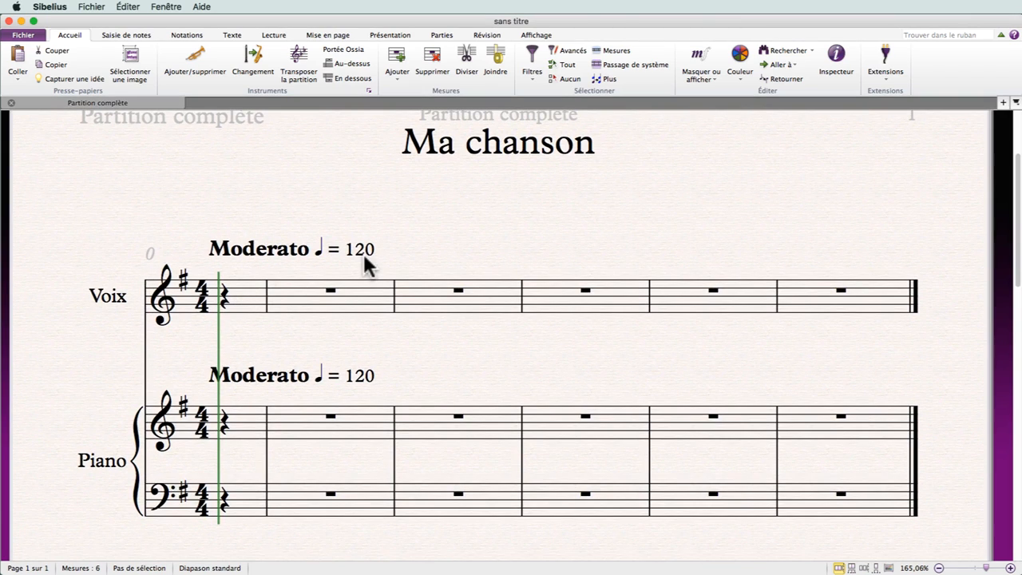
{"action": "scroll", "coordinate": [491, 365], "scroll_direction": "down", "scroll_amount": 3}
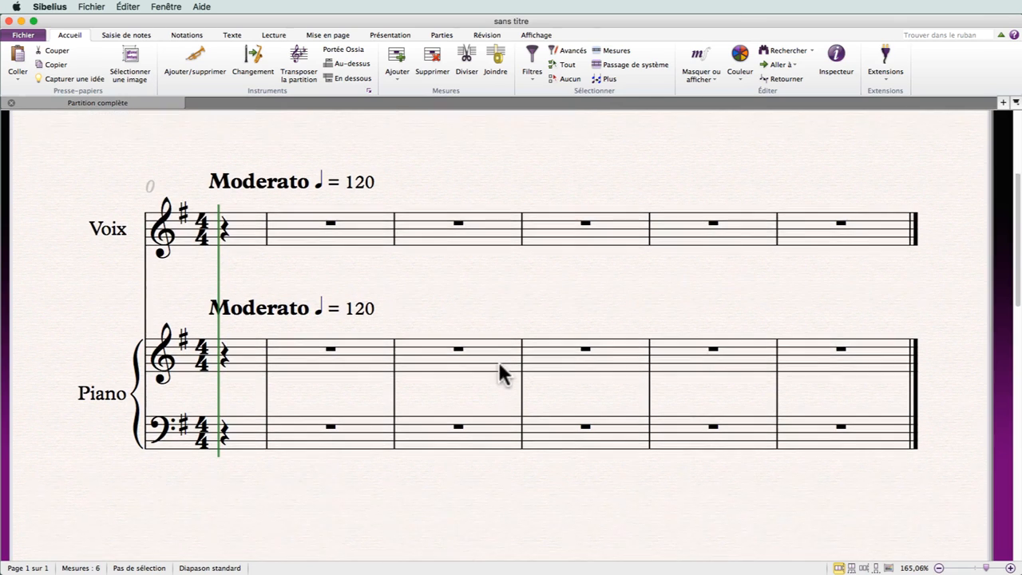